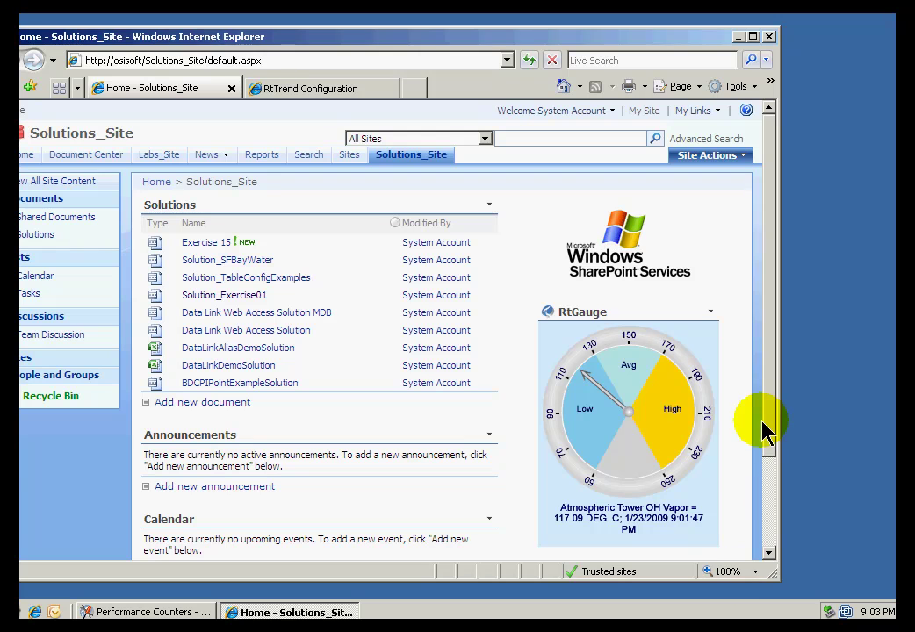
Switch the Solutions_Site home page into edit mode using Site Actions > Edit Page
left_click_drag(768, 457, 773, 432)
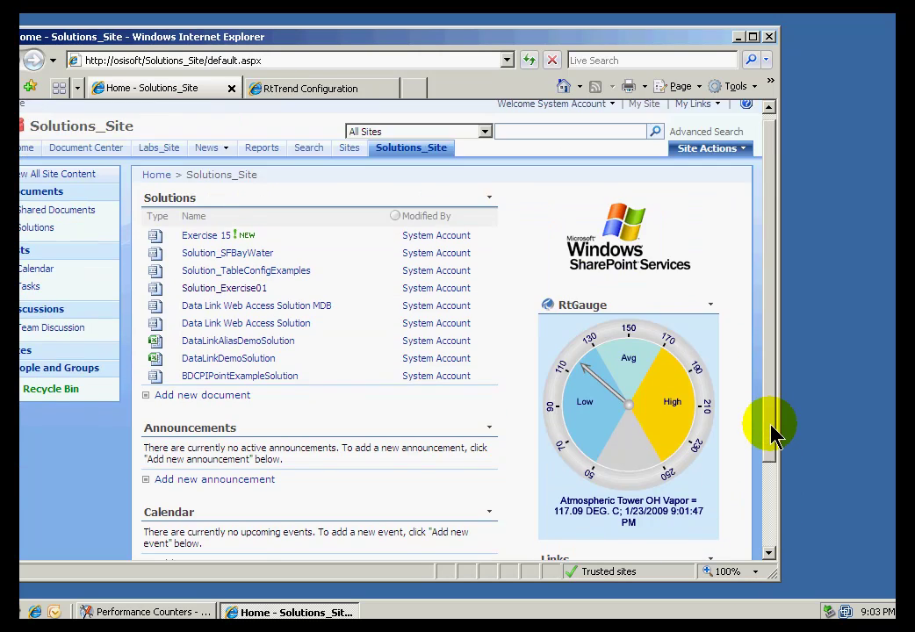
left_click(715, 151)
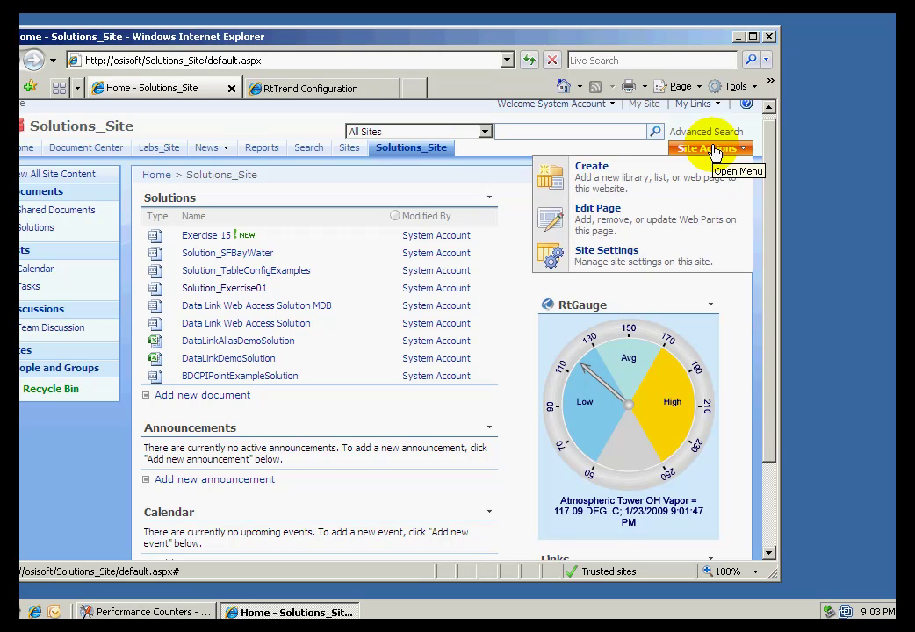
left_click(604, 229)
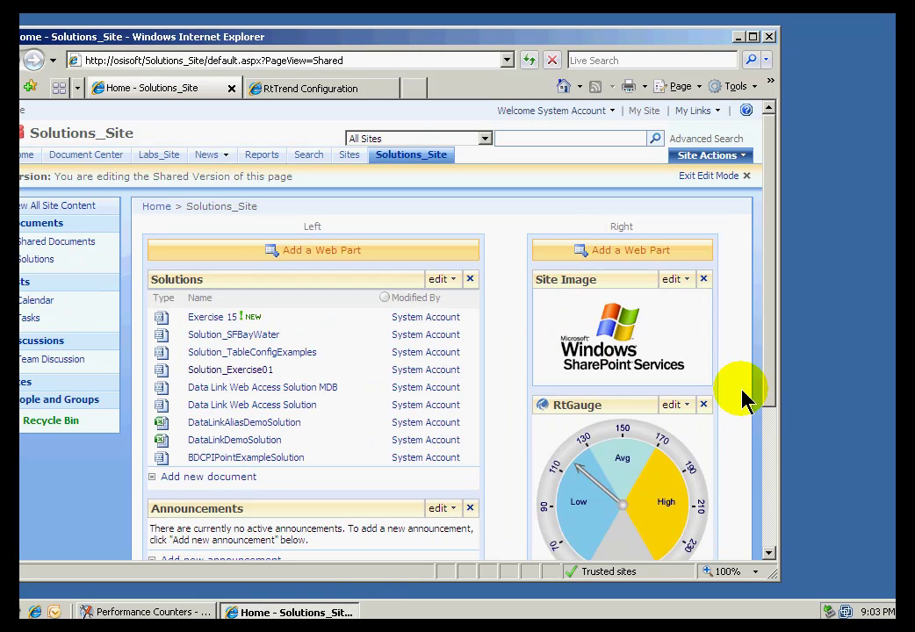
left_click_drag(768, 384, 770, 538)
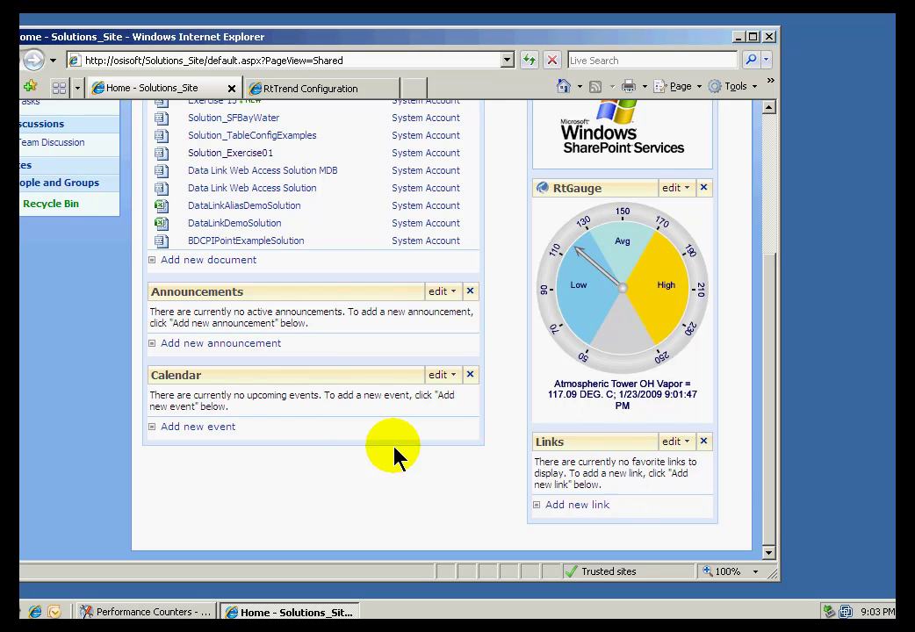
left_click(772, 132)
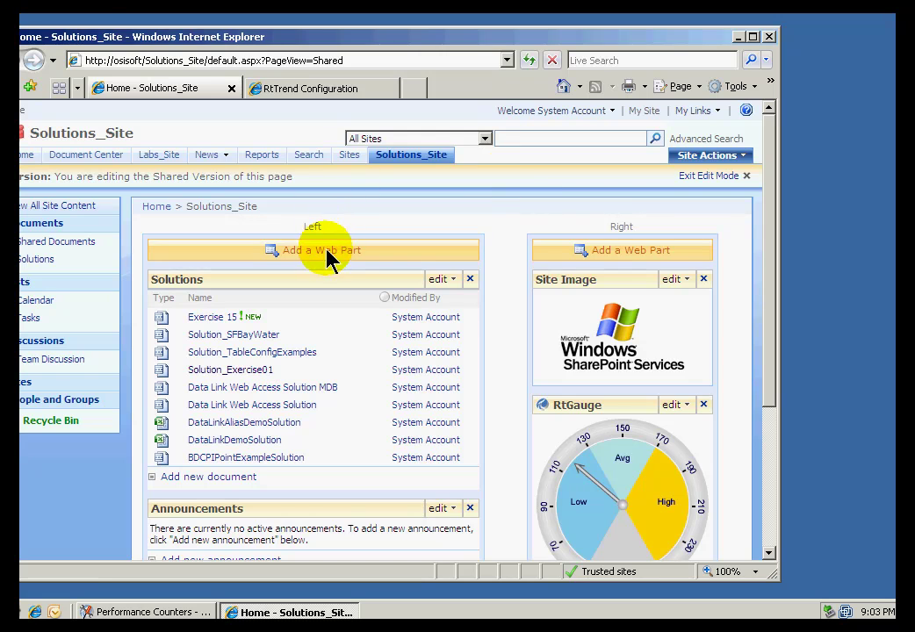
Add a Content Editor Web Part from the Miscellaneous list to the Left zone
left_click(327, 255)
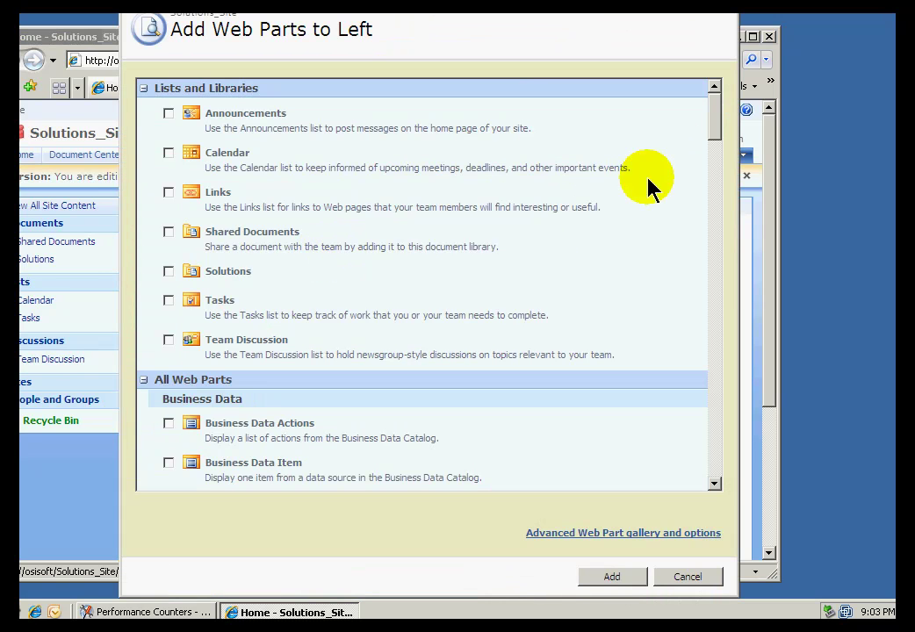
left_click(716, 402)
left_click(717, 402)
left_click(717, 403)
left_click(716, 402)
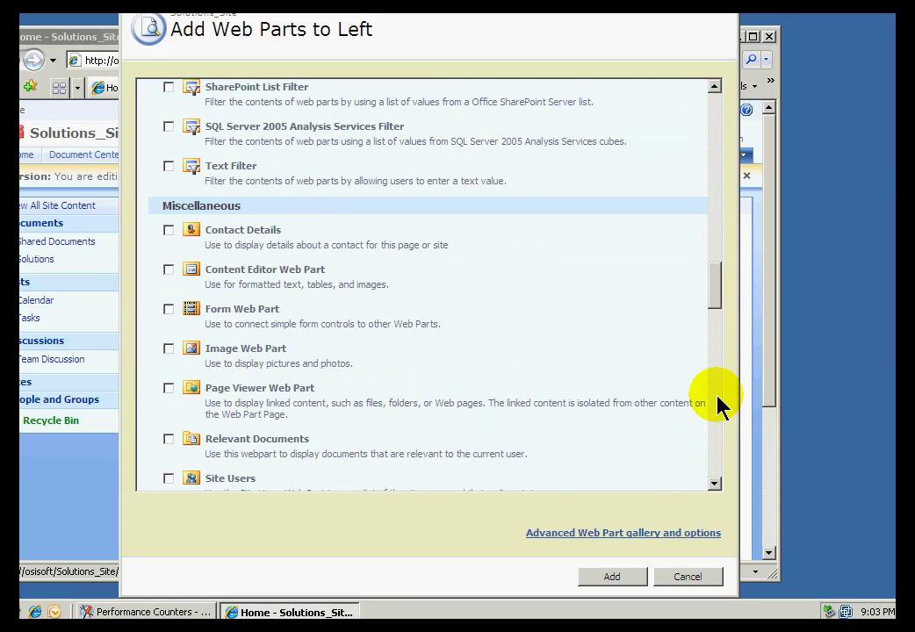
left_click(167, 271)
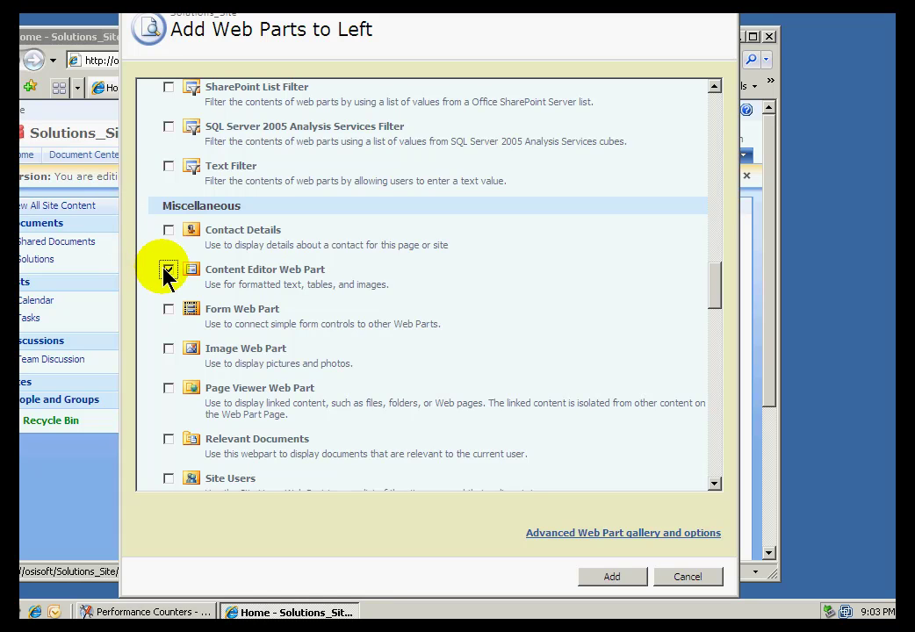
left_click(588, 578)
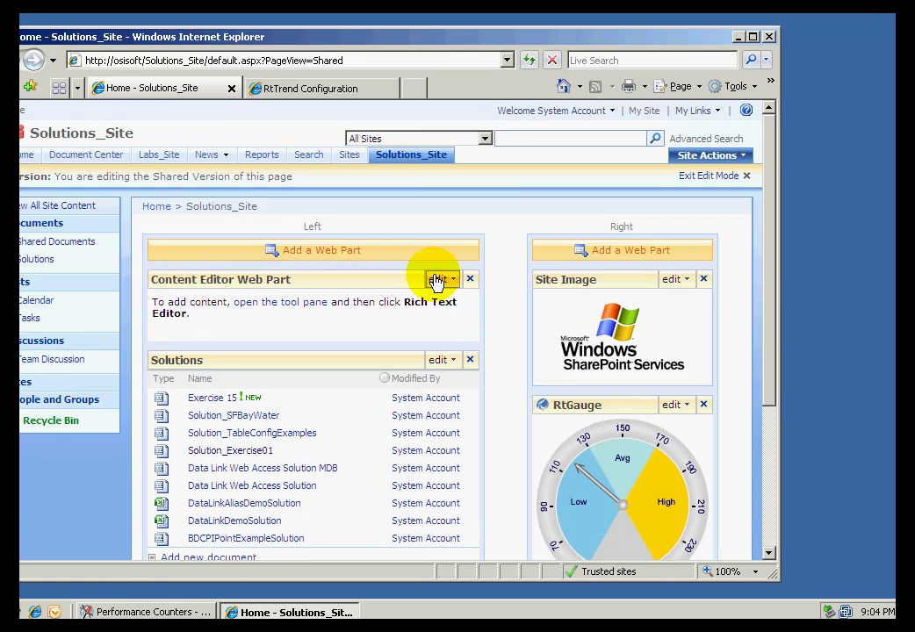
Modify the Content Editor Web Part as a shared web part and launch its Rich Text Editor
left_click(439, 286)
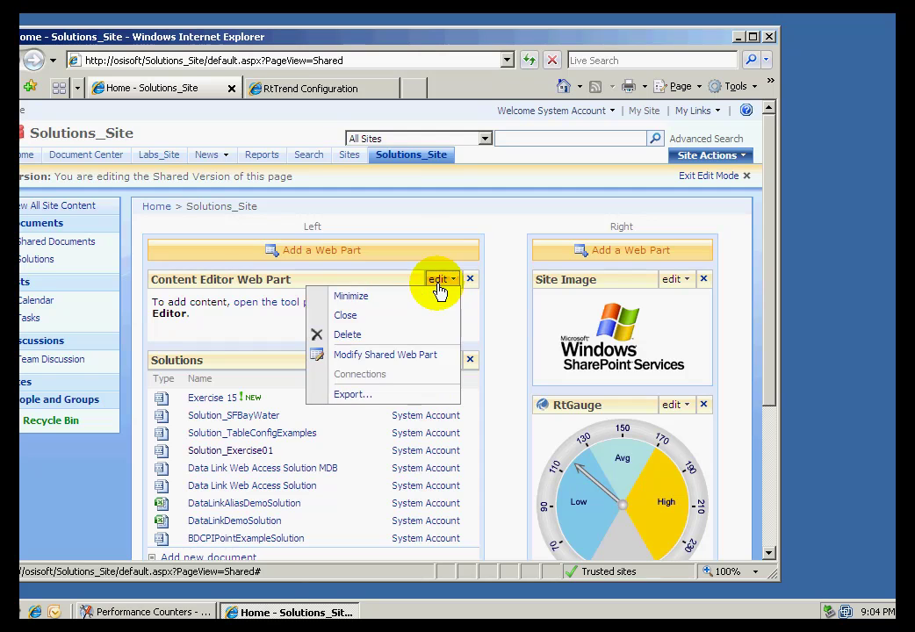
left_click(372, 354)
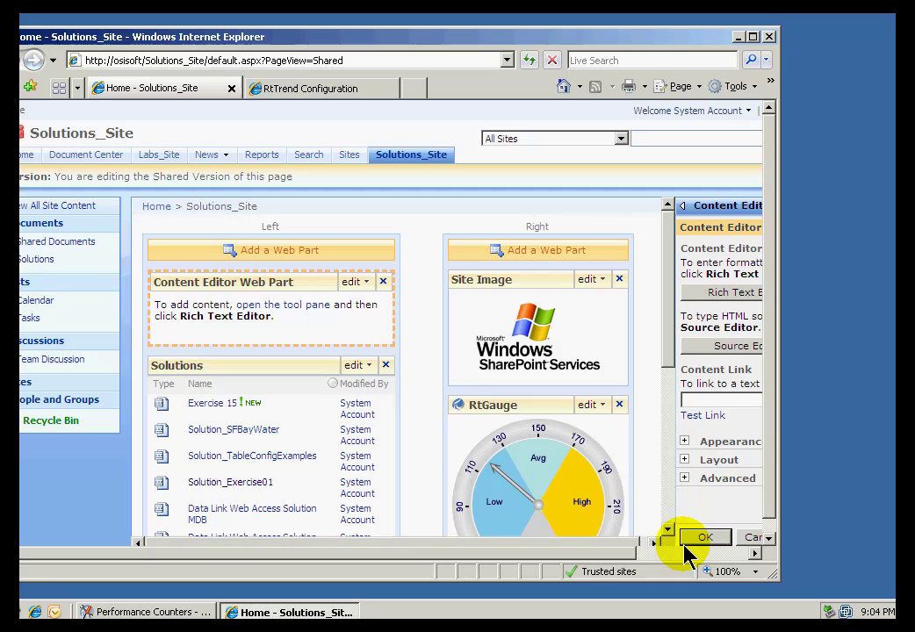
left_click(686, 554)
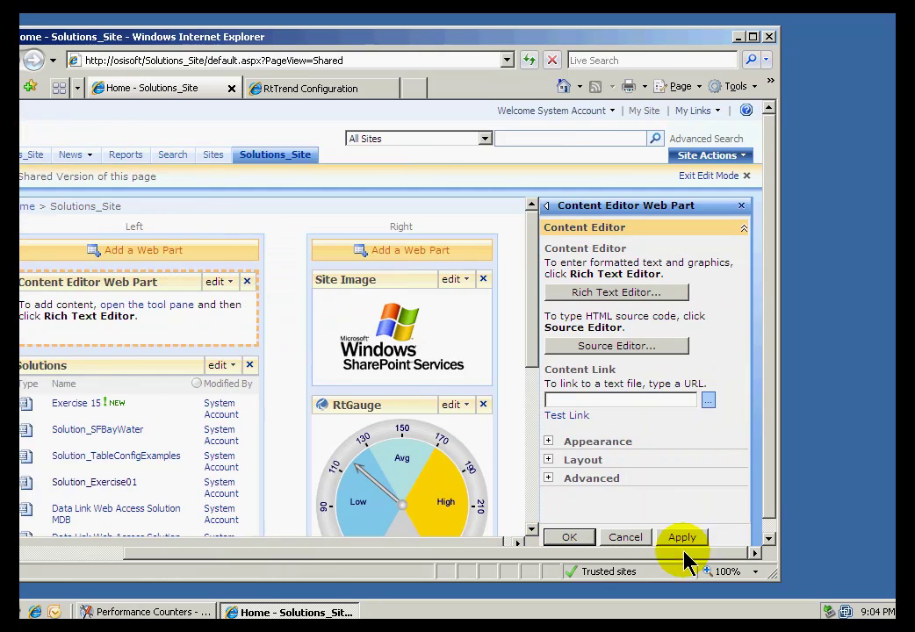
left_click(594, 295)
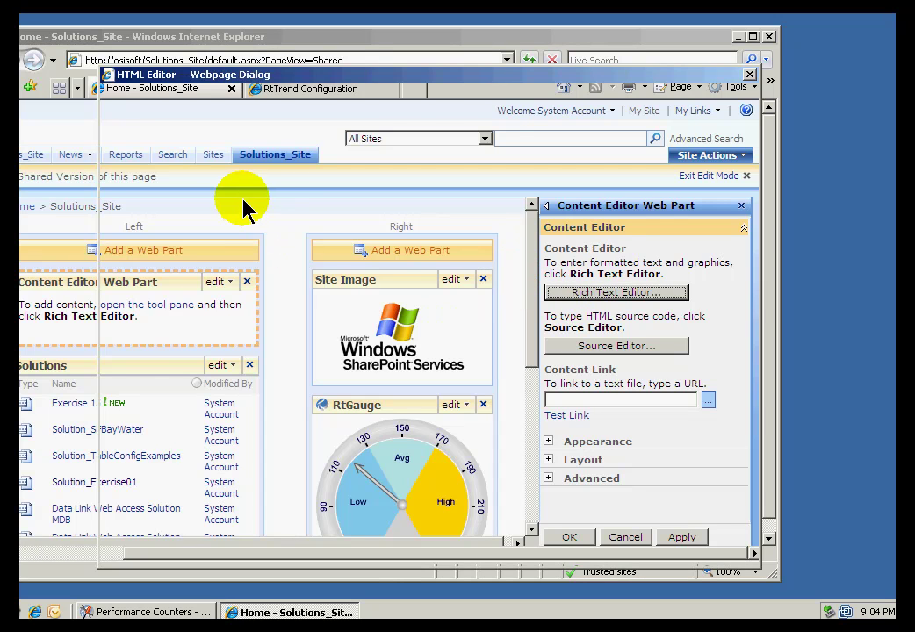
Type 'Here is my new page.' and enlarge the whole sentence to font size 5
left_click(184, 165)
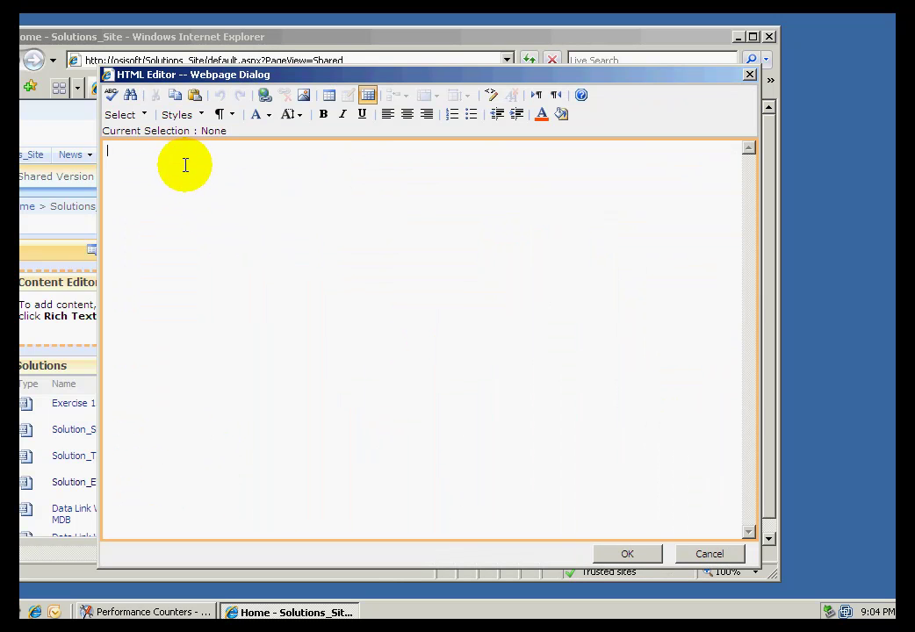
type("Here is my new page.")
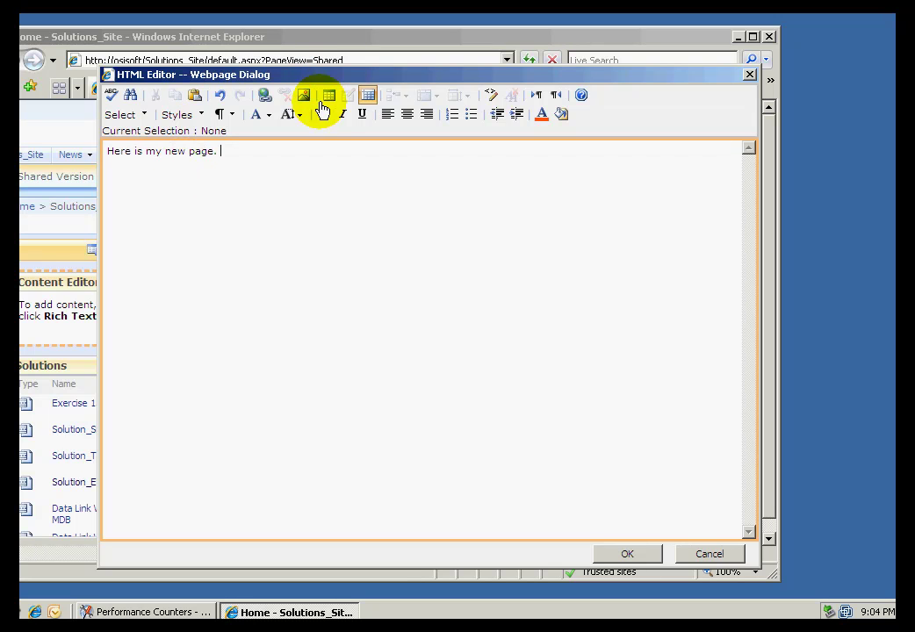
left_click(287, 118)
left_click(329, 174)
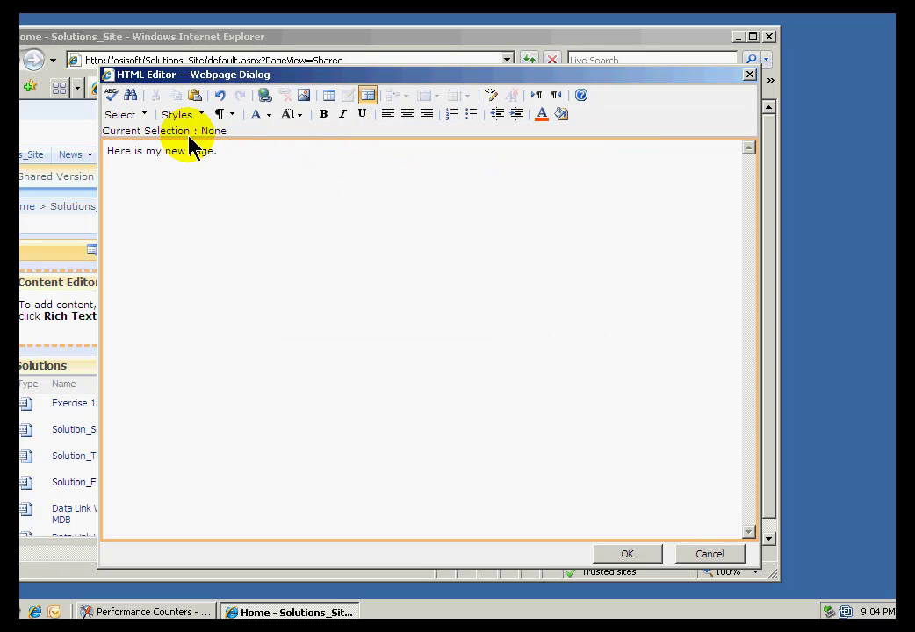
key("ctrl+a")
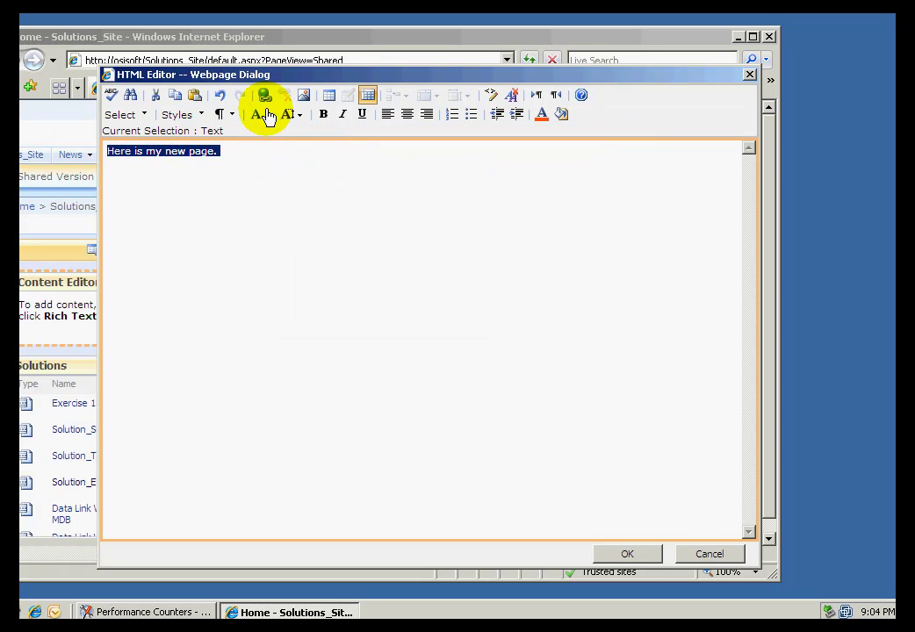
left_click(292, 116)
left_click(356, 222)
Add a new line, cancel the Insert Image dialog, and save the text with OK
left_click(338, 190)
left_click(381, 167)
key("Return")
key("Return")
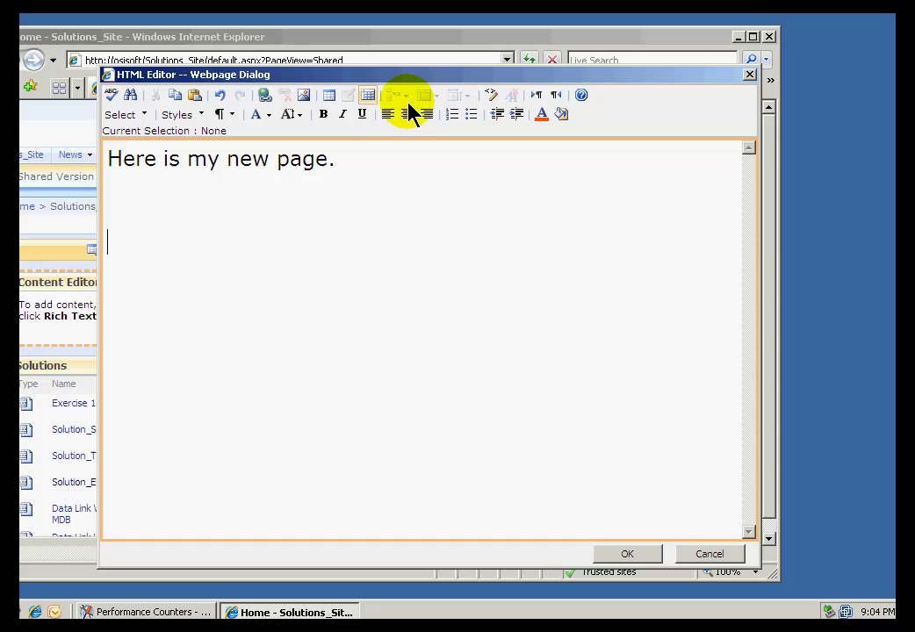
left_click(307, 100)
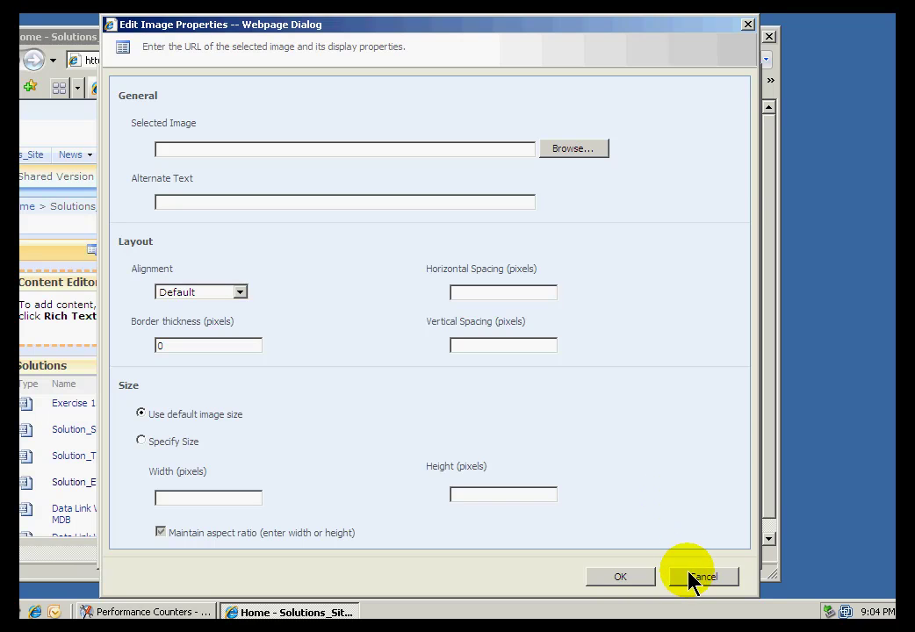
left_click(692, 578)
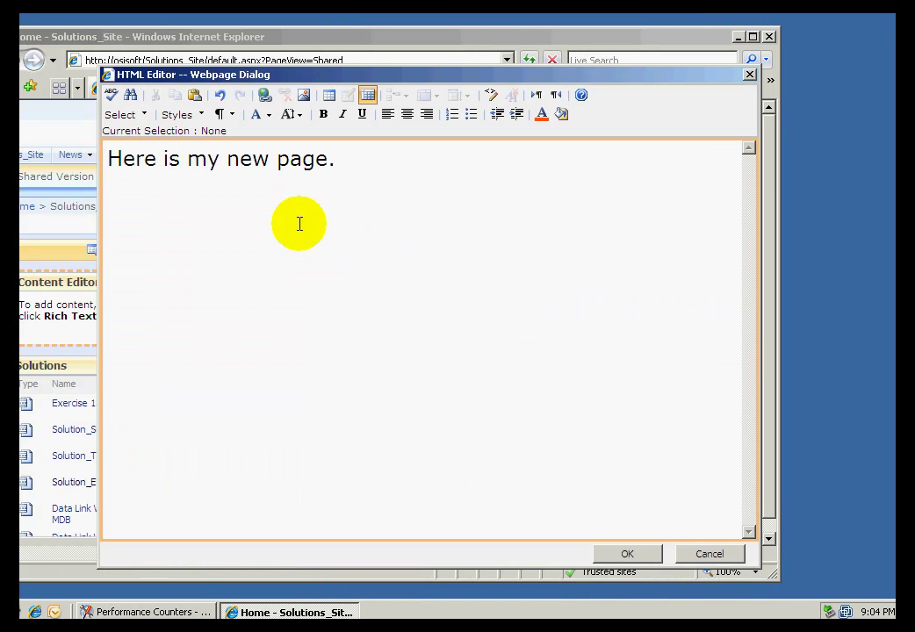
left_click(632, 556)
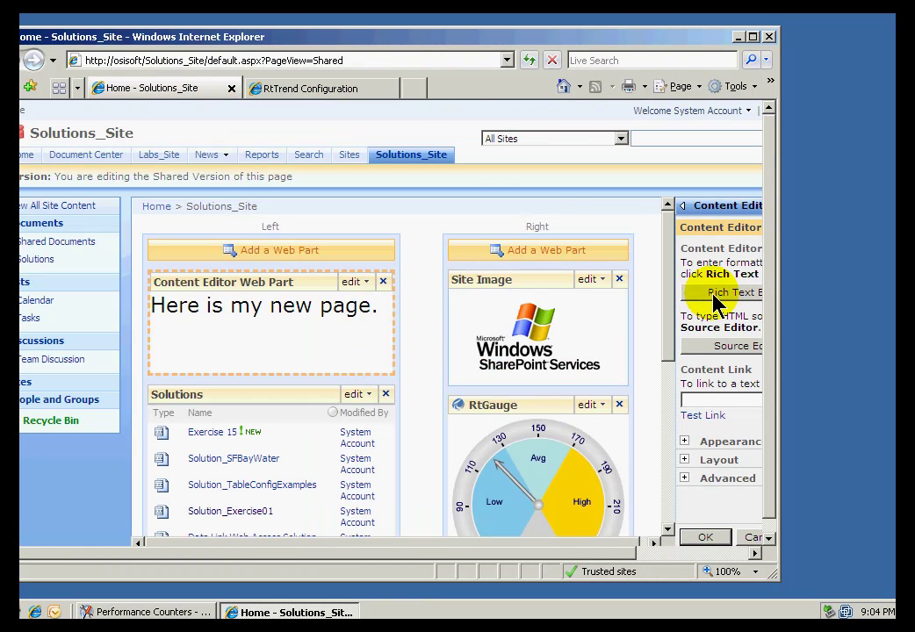
Exit edit mode and review the finished page, opening and dismissing the Links web part menu
left_click(693, 552)
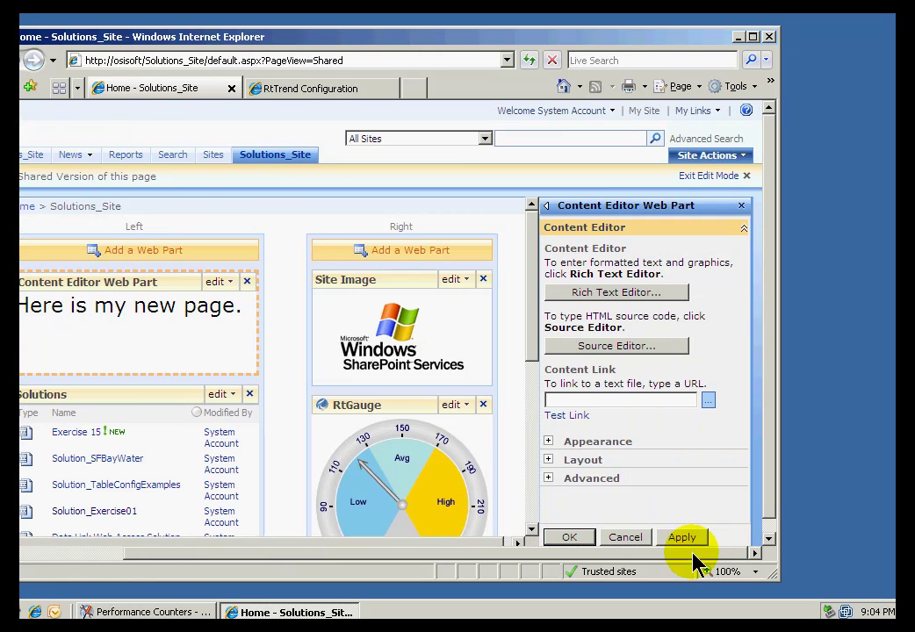
left_click(713, 176)
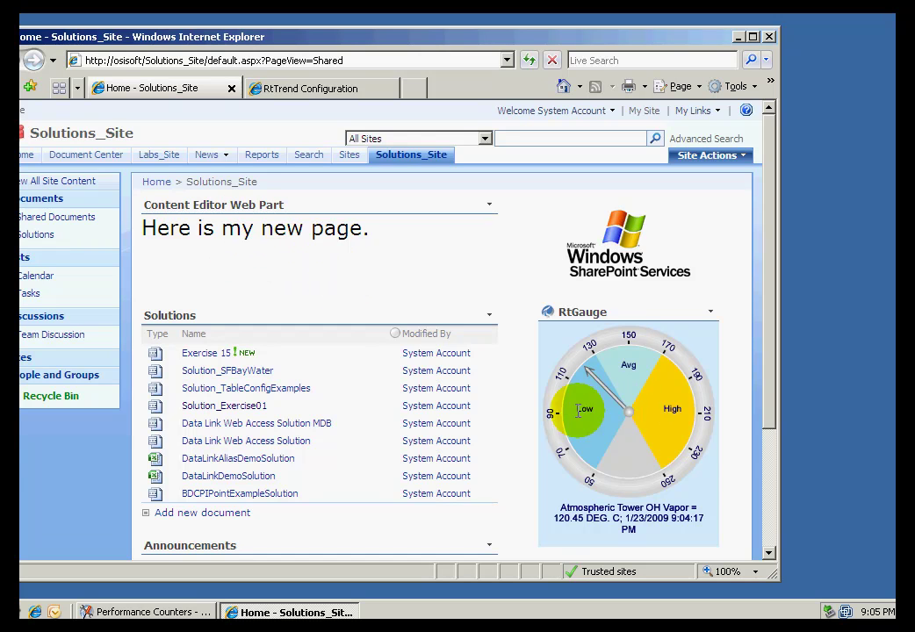
left_click(766, 515)
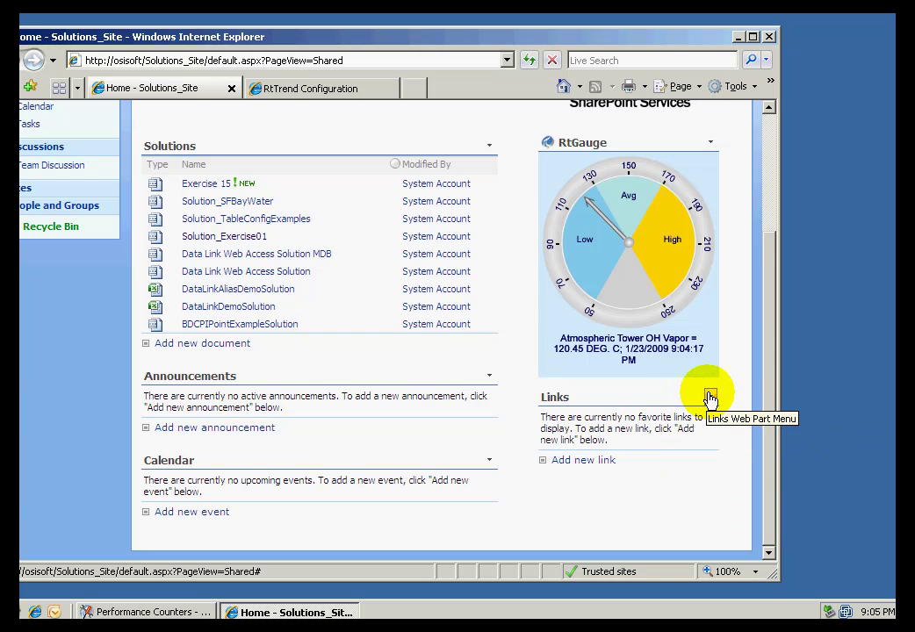
left_click(711, 397)
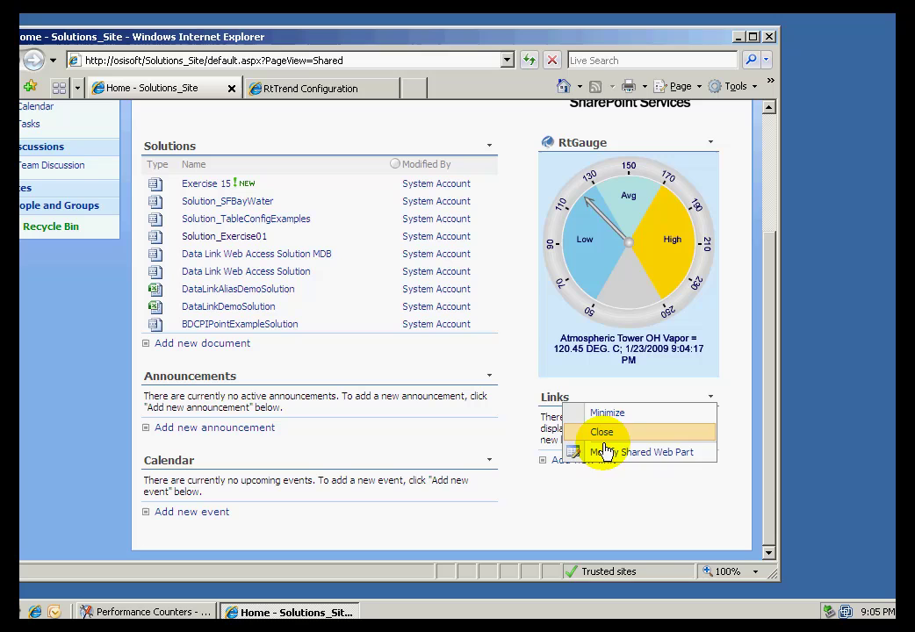
left_click(710, 240)
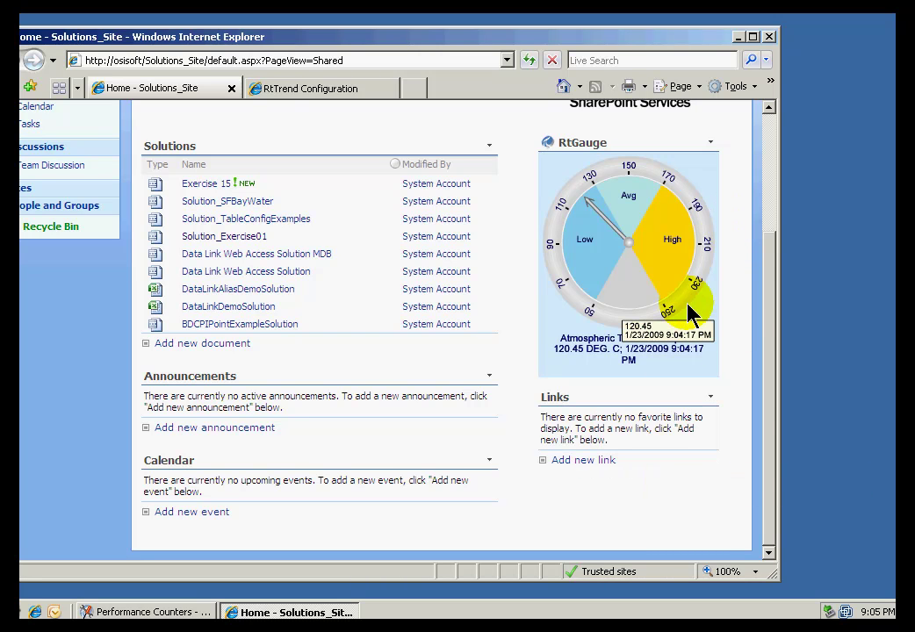